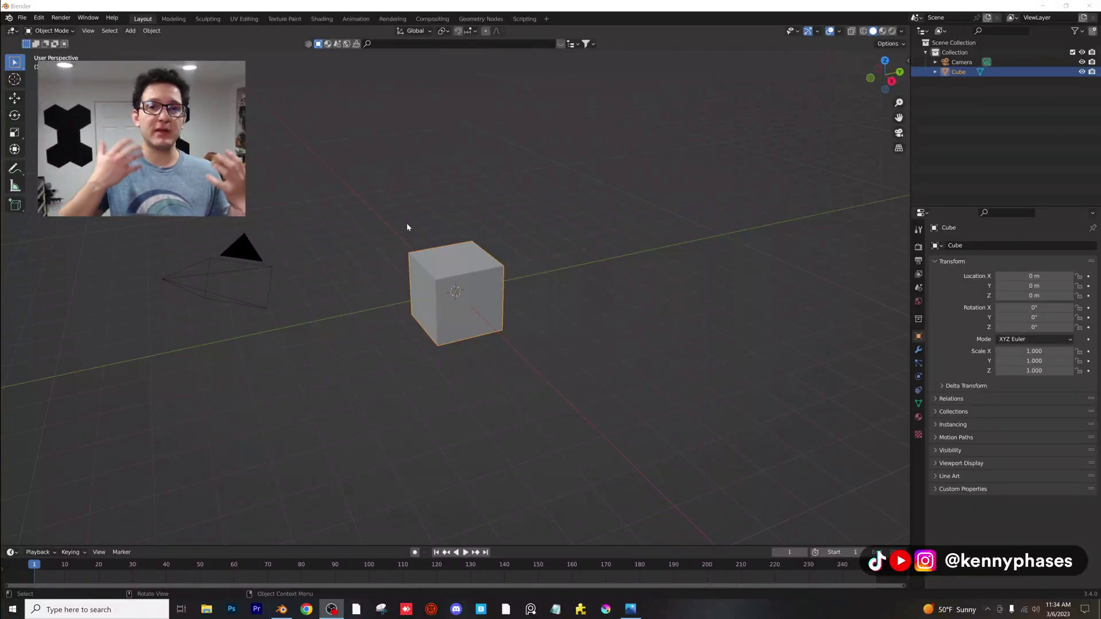
- Duplicate the cube three times, placing the copies at different spots above and around the original
{"action": "left_click", "coordinate": [433, 194]}
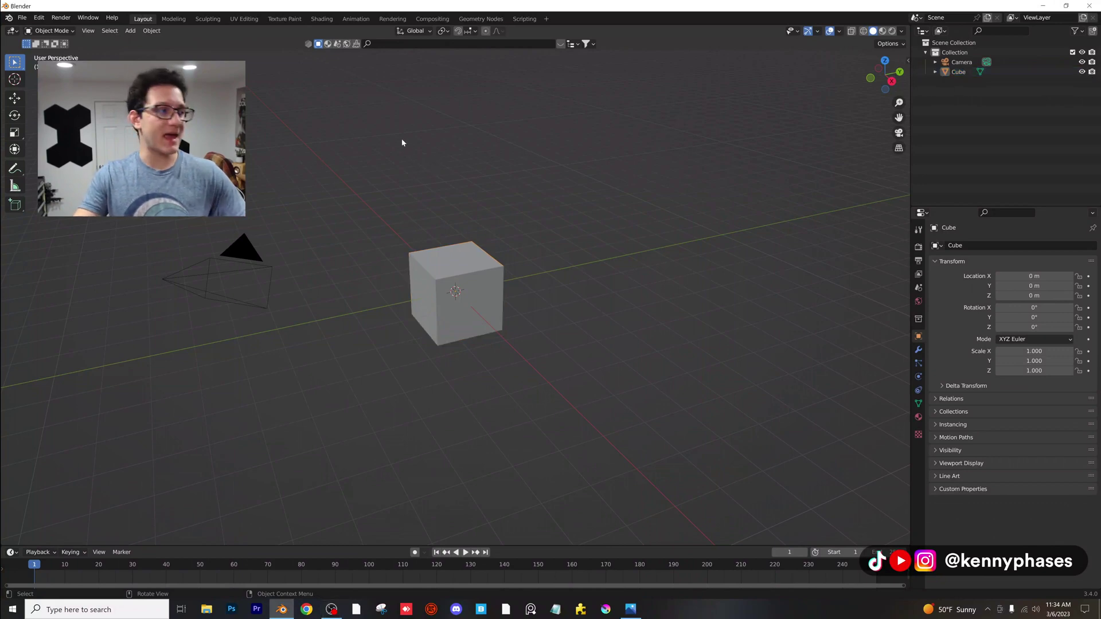
{"action": "middle_click_drag", "start_coordinate": [401, 138], "coordinate": [511, 243]}
{"action": "left_click", "coordinate": [429, 250]}
{"action": "middle_click_drag", "start_coordinate": [462, 280], "coordinate": [476, 287]}
{"action": "scroll", "coordinate": [475, 287], "scroll_direction": "down", "scroll_amount": 1}
{"action": "key", "text": "shift+d"}
{"action": "left_click", "coordinate": [360, 192]}
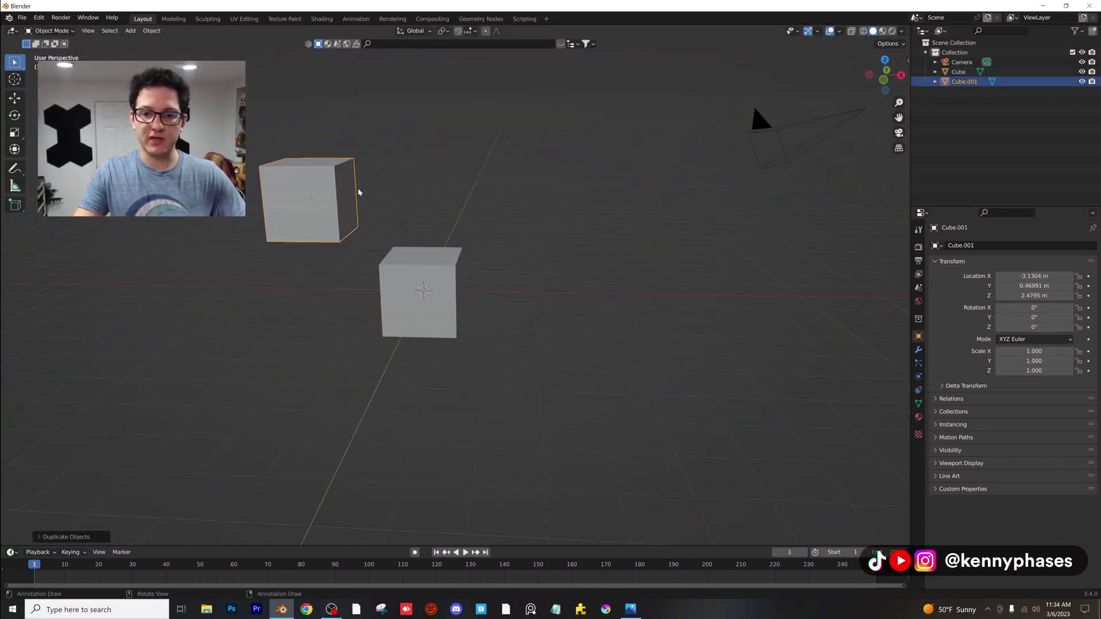
{"action": "key", "text": "shift+d"}
{"action": "left_click", "coordinate": [500, 164]}
{"action": "middle_click_drag", "start_coordinate": [501, 165], "coordinate": [376, 245]}
{"action": "key", "text": "shift+d"}
{"action": "left_click", "coordinate": [629, 167]}
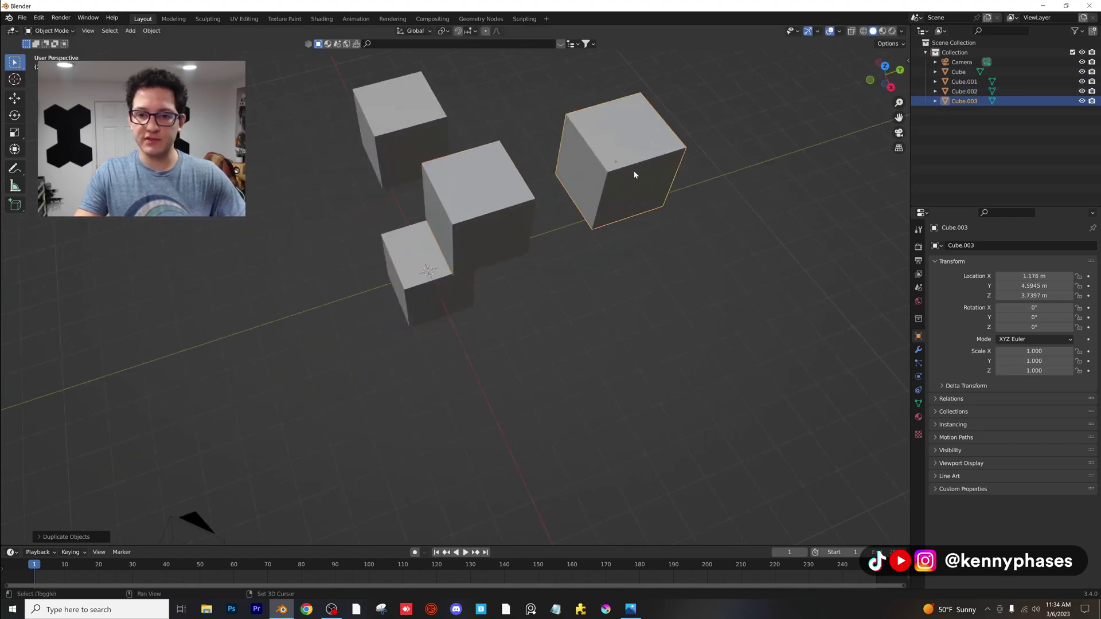
- Scatter three more duplicate cubes around the group and show the transform values beside the viewport
{"action": "key", "text": "shift+d"}
{"action": "left_click", "coordinate": [332, 202]}
{"action": "middle_click_drag", "start_coordinate": [332, 202], "coordinate": [420, 249]}
{"action": "left_click", "coordinate": [417, 251]}
{"action": "key", "text": "shift+d"}
{"action": "left_click", "coordinate": [287, 284]}
{"action": "middle_click_drag", "start_coordinate": [286, 284], "coordinate": [516, 346]}
{"action": "key", "text": "shift+d"}
{"action": "left_click", "coordinate": [361, 350]}
{"action": "middle_click_drag", "start_coordinate": [360, 350], "coordinate": [679, 216]}
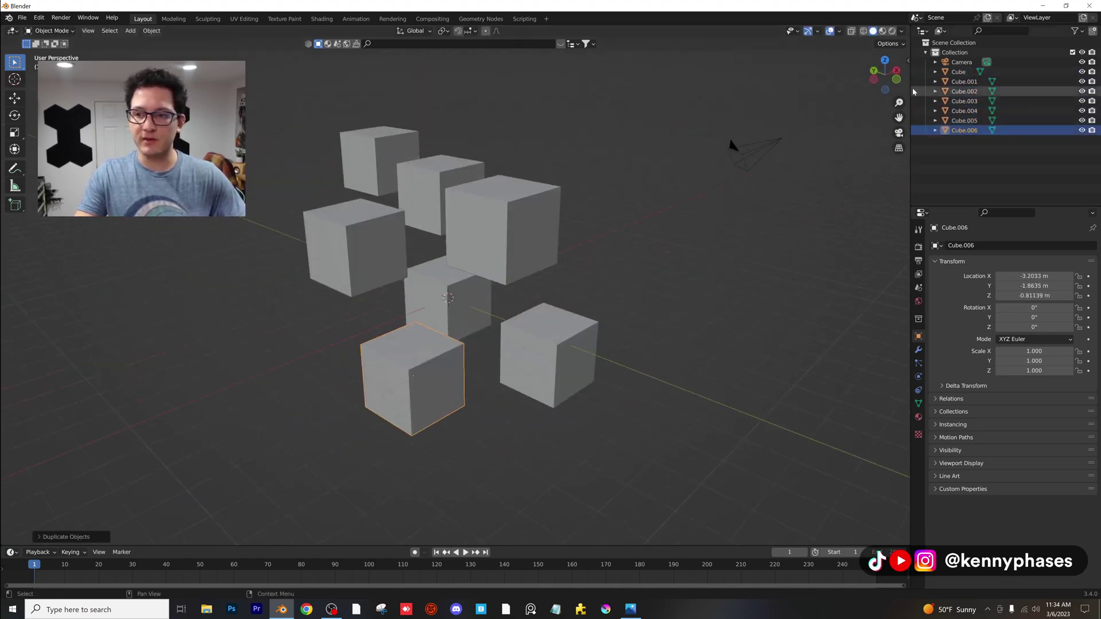
{"action": "key", "text": "n"}
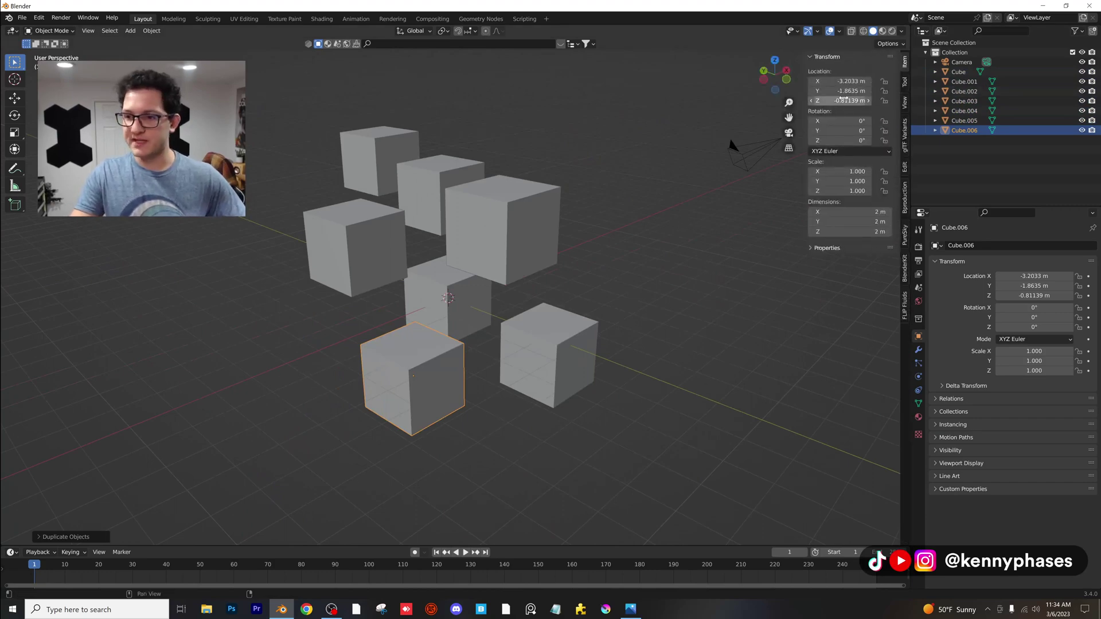
- Rotate three of the cubes individually, giving the left one, Cube.001, a Y rotation of 37.1°
{"action": "key", "text": "r"}
{"action": "left_click", "coordinate": [403, 304]}
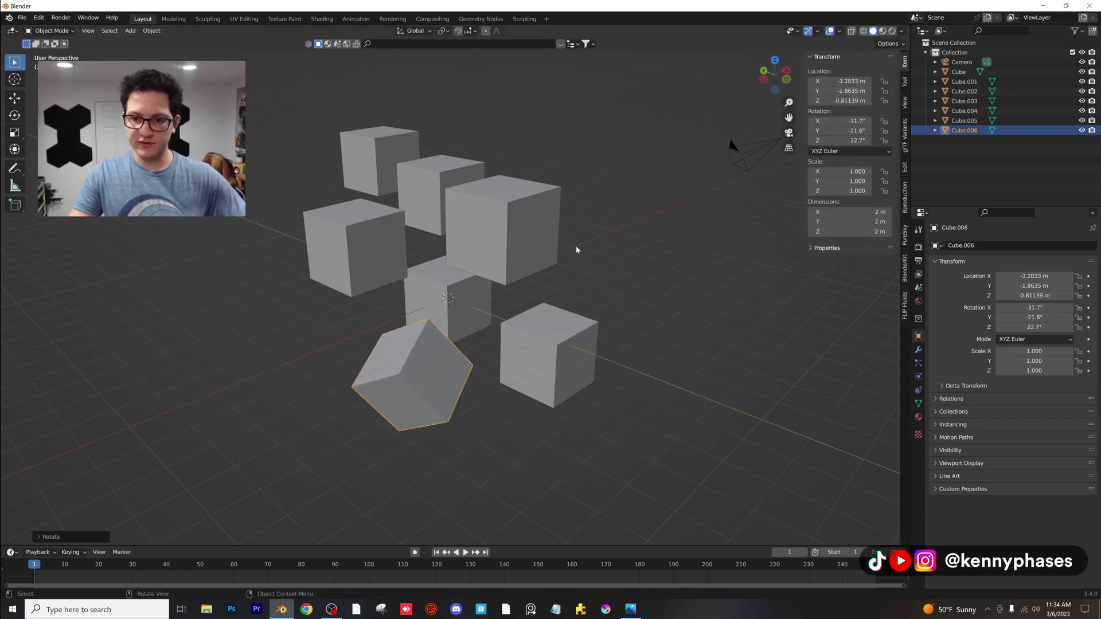
{"action": "left_click", "coordinate": [541, 212]}
{"action": "left_click_drag", "start_coordinate": [850, 121], "coordinate": [811, 132]}
{"action": "left_click", "coordinate": [369, 226]}
{"action": "scroll", "coordinate": [537, 205], "scroll_direction": "down", "scroll_amount": 2}
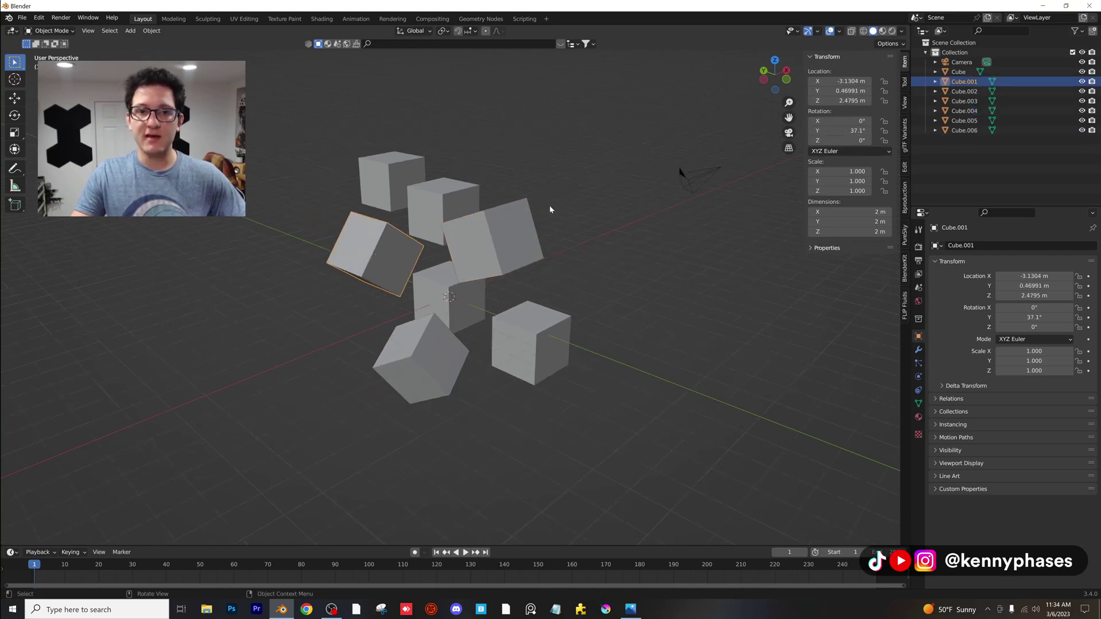
- Reset the rotations of the individually rotated cubes
{"action": "key", "text": "alt+r"}
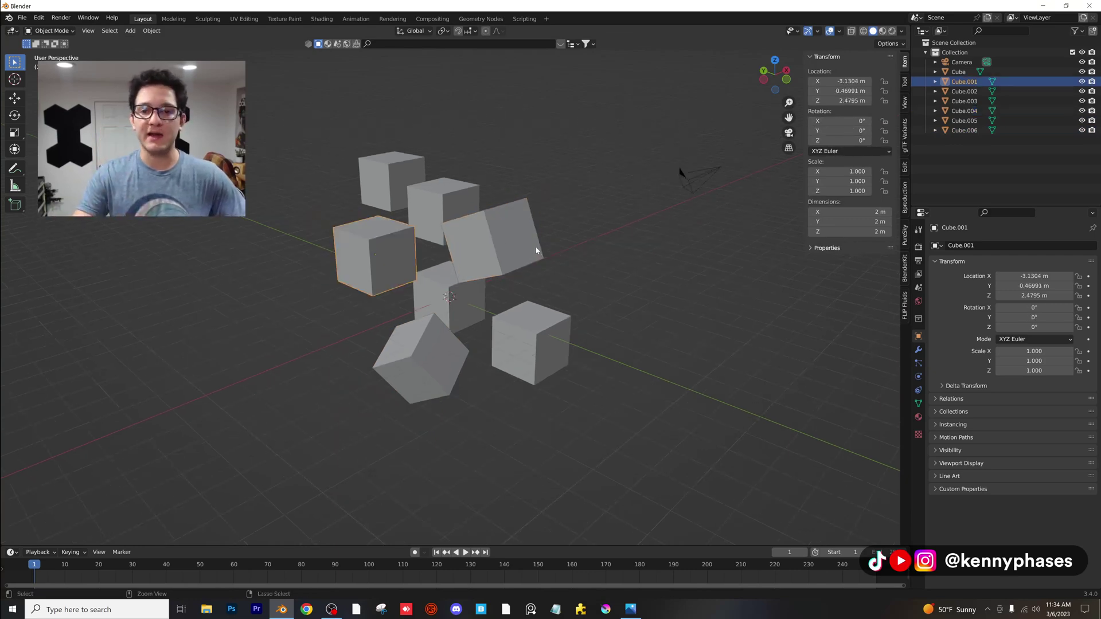
{"action": "left_click", "coordinate": [535, 247]}
{"action": "key", "text": "alt+r"}
{"action": "key", "text": "ctrl+z"}
{"action": "key", "text": "ctrl+z"}
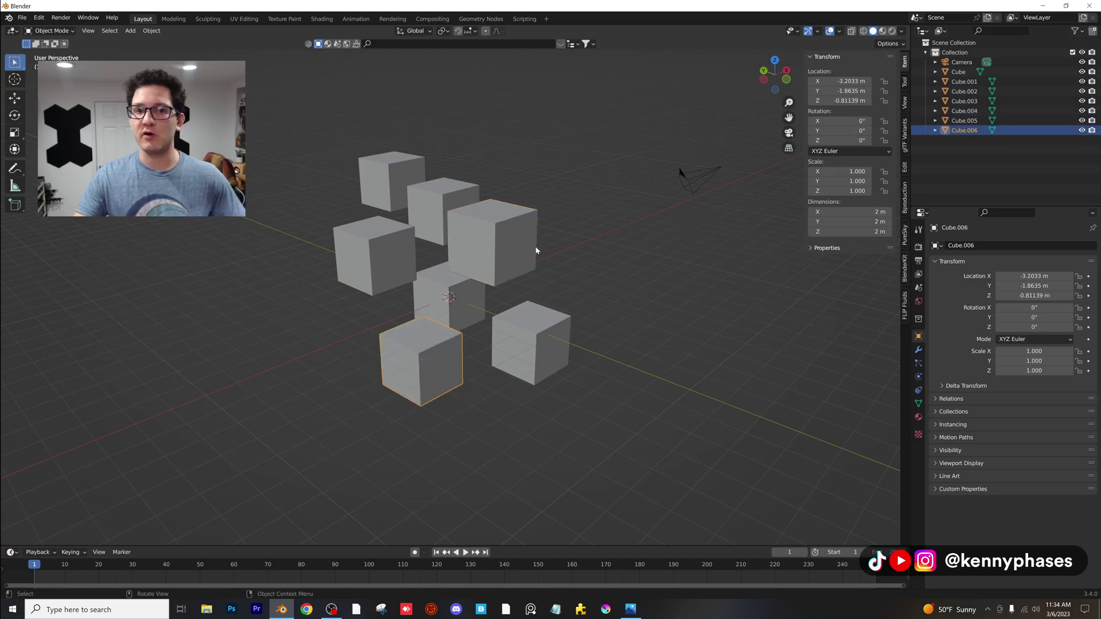
- Randomize all seven cubes' location by 0.41, 0.77, 1.4 m, rotation 46°, 22°, 51° and scale 2.17, 2.14, 0.67; keyframe all three at frame 1
{"action": "left_click_drag", "start_coordinate": [316, 136], "coordinate": [577, 424]}
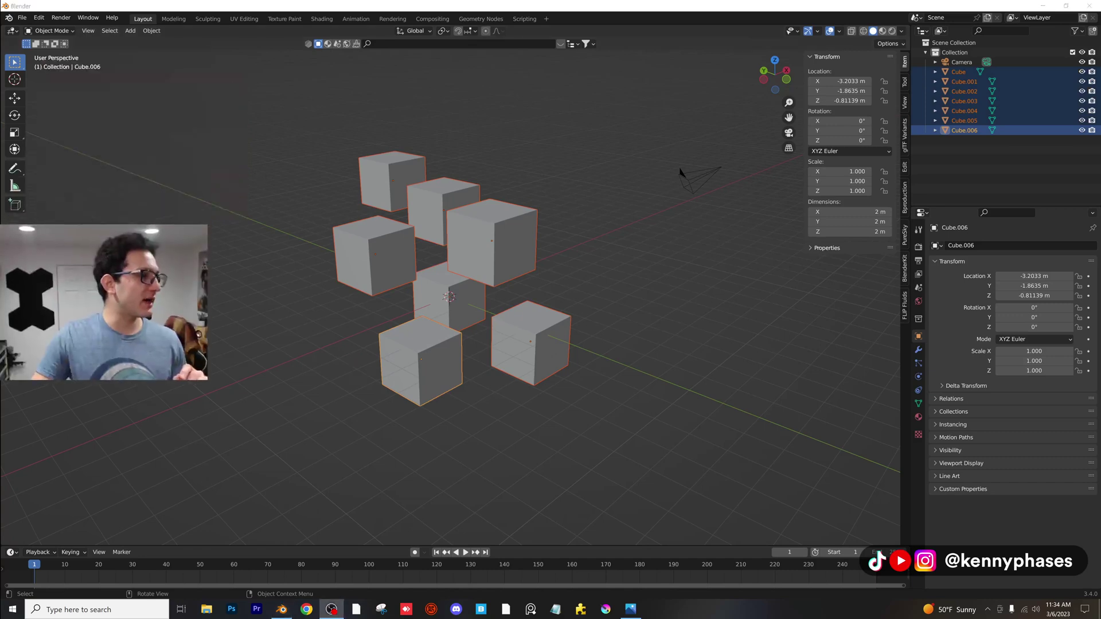
{"action": "left_click", "coordinate": [152, 30]}
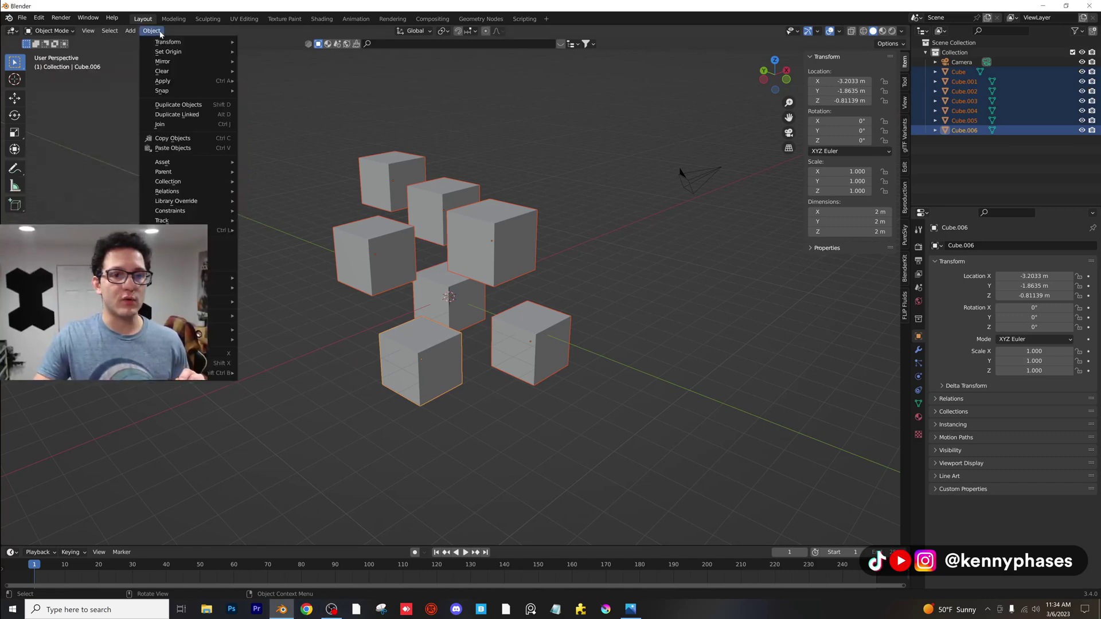
{"action": "mouse_move", "coordinate": [207, 41]}
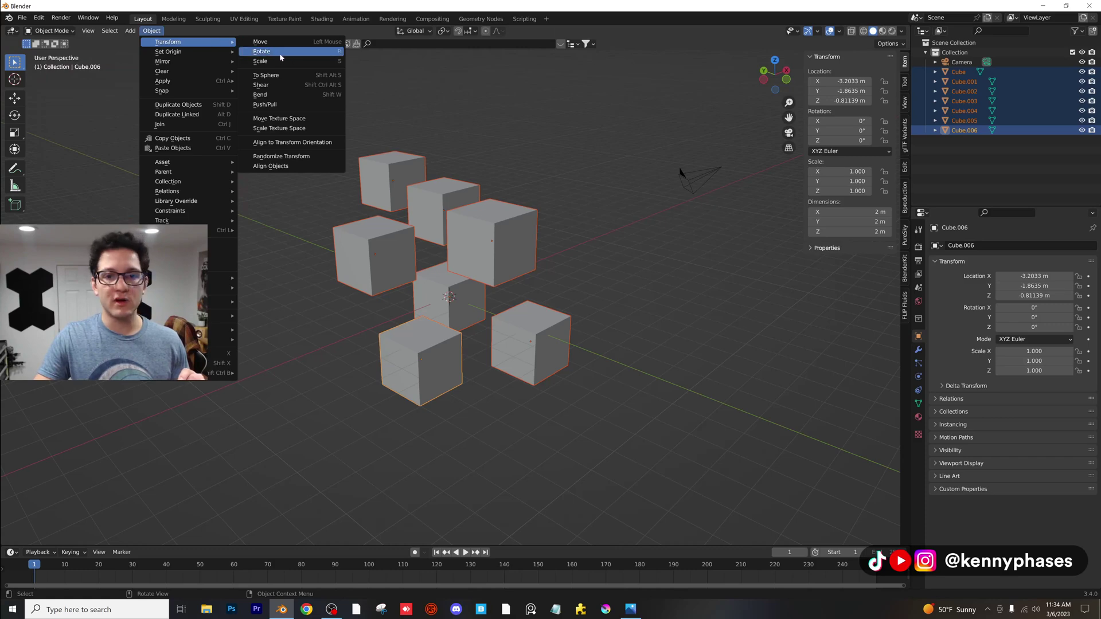
{"action": "left_click", "coordinate": [313, 158]}
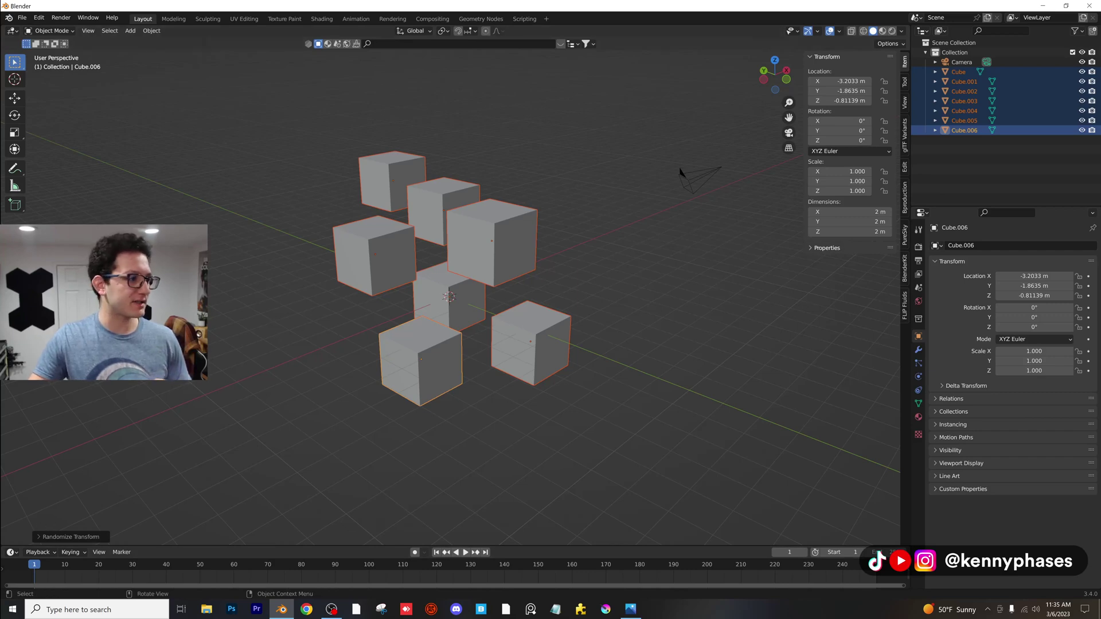
{"action": "left_click", "coordinate": [37, 542]}
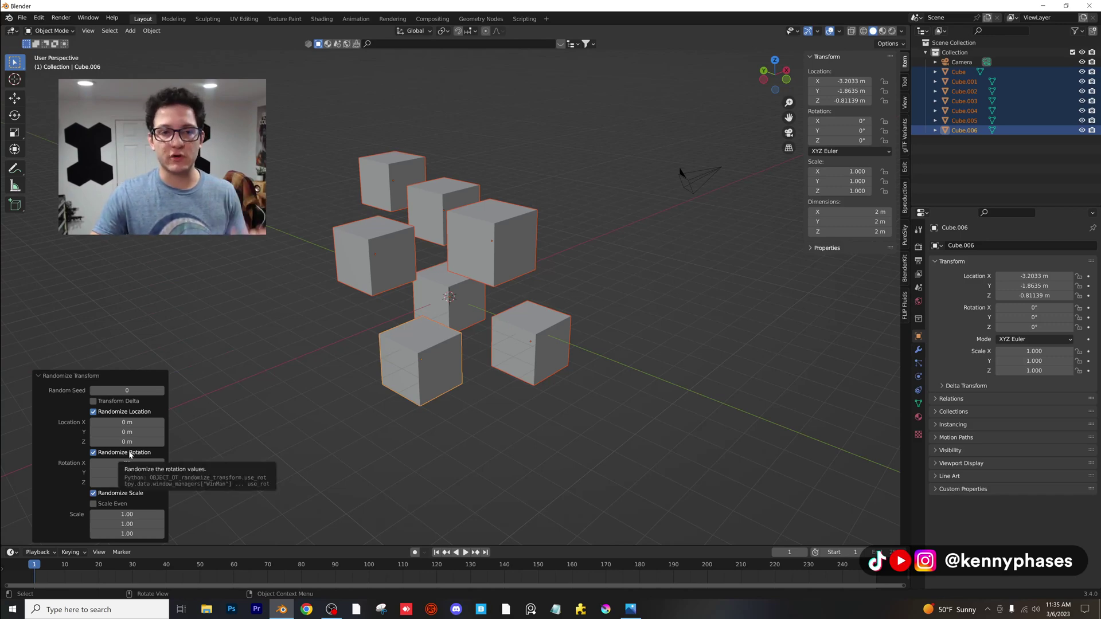
{"action": "left_click_drag", "start_coordinate": [127, 422], "coordinate": [124, 534]}
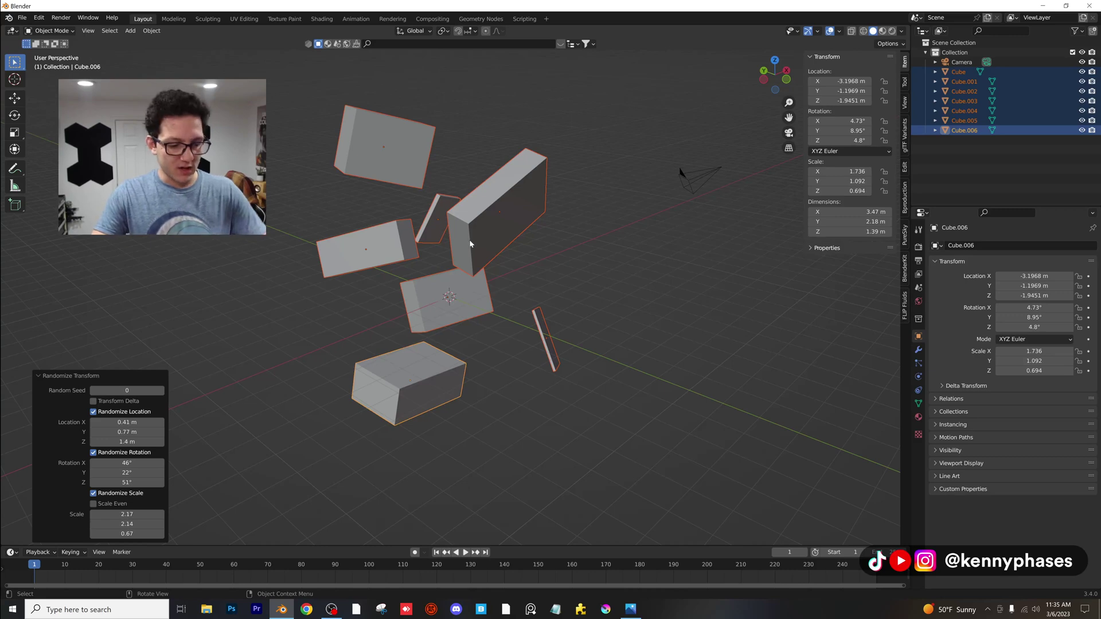
{"action": "key", "text": "i"}
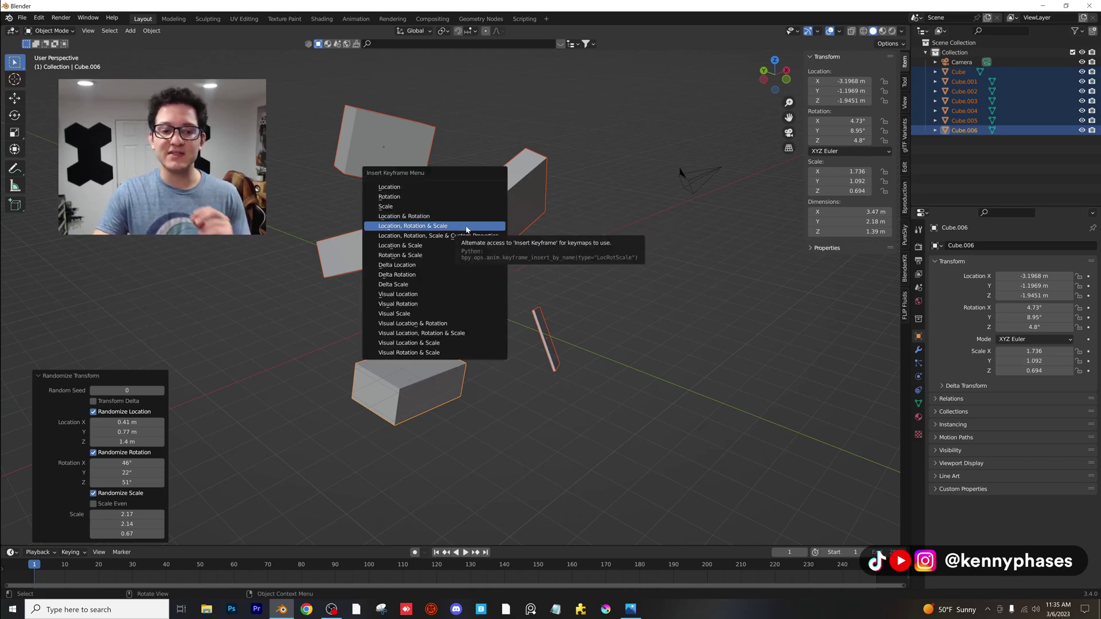
{"action": "left_click", "coordinate": [466, 229]}
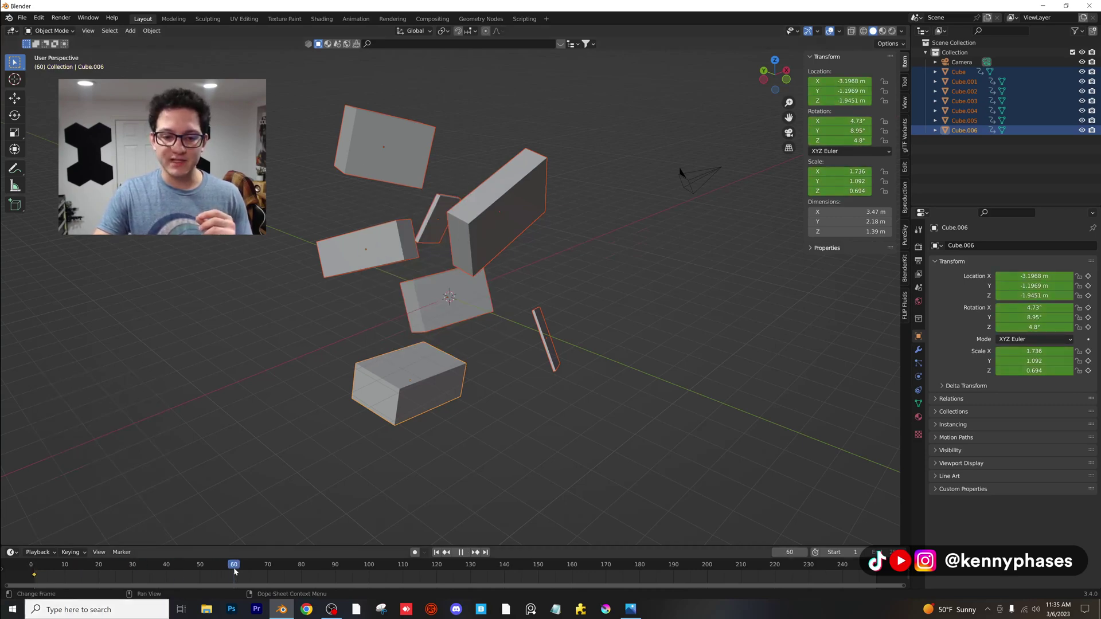
- At frame 60, randomize location by 0.67, -3.5, -1.6 m, rotation 43°, 1.4°, 51° and scale 0.40, 0.25, 0.13; keyframe all three
{"action": "left_click", "coordinate": [152, 31]}
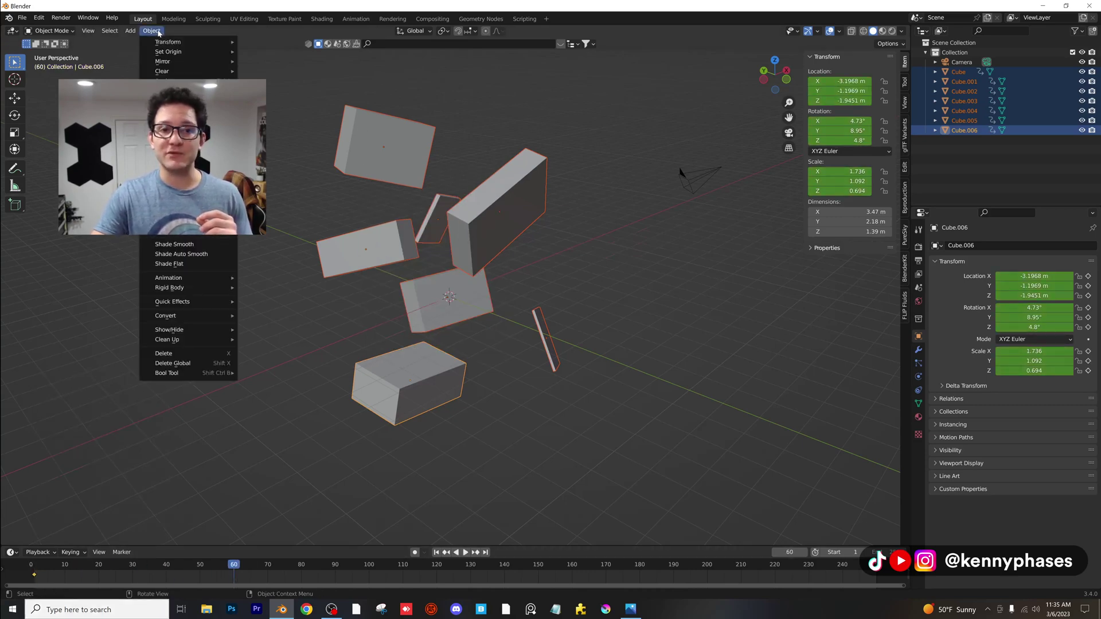
{"action": "mouse_move", "coordinate": [172, 42]}
{"action": "left_click", "coordinate": [303, 155]}
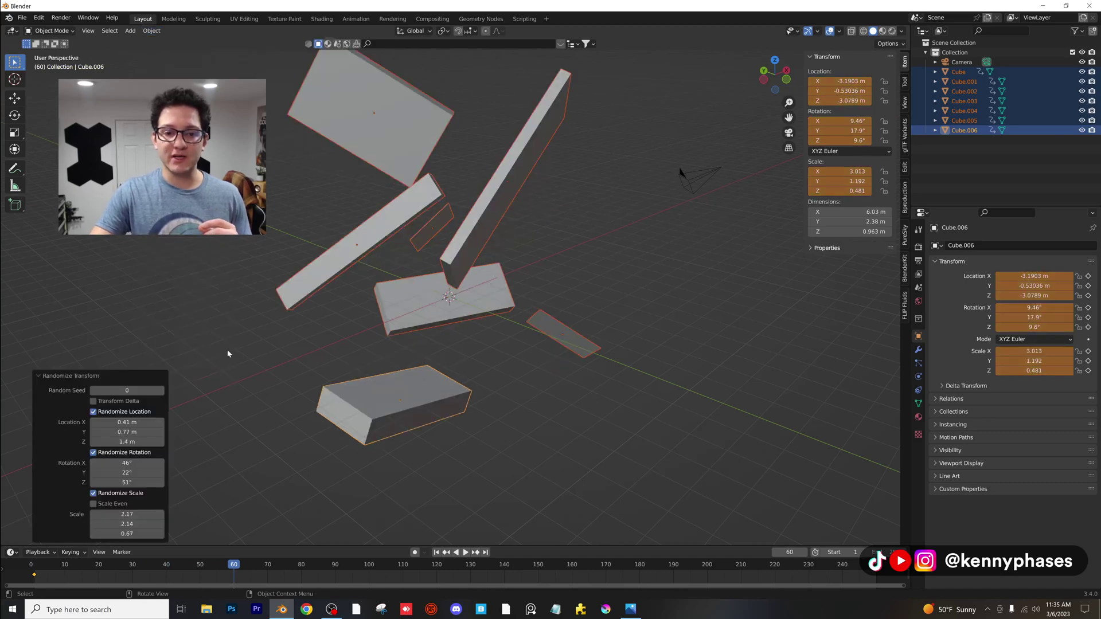
{"action": "left_click_drag", "start_coordinate": [129, 463], "coordinate": [124, 472]}
{"action": "left_click_drag", "start_coordinate": [137, 514], "coordinate": [124, 534]}
{"action": "left_click_drag", "start_coordinate": [135, 433], "coordinate": [112, 441]}
{"action": "key", "text": "i"}
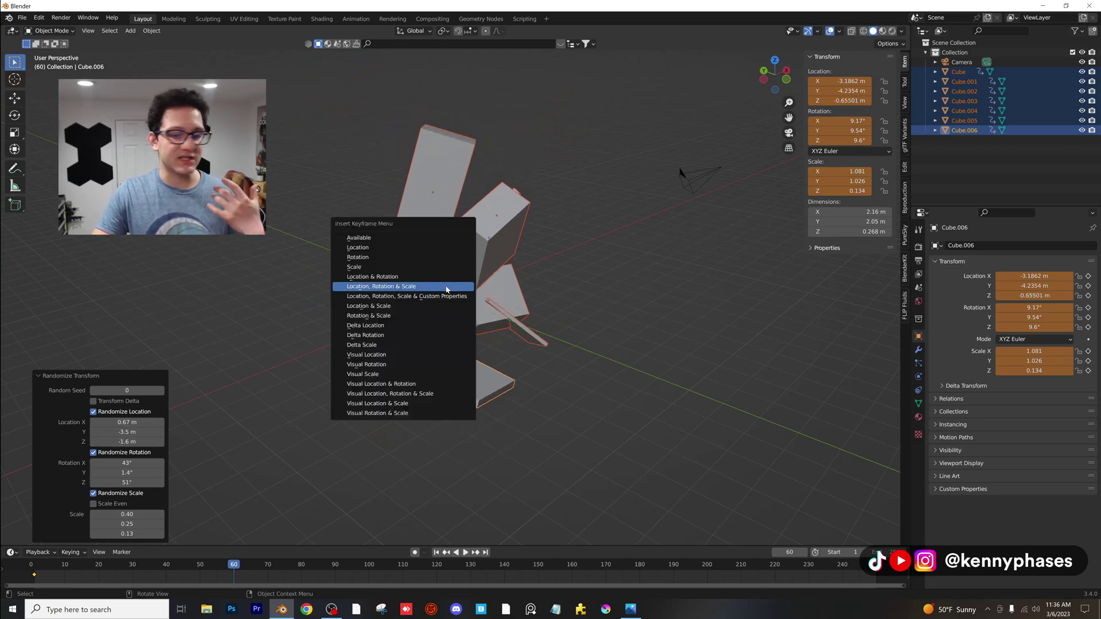
{"action": "left_click", "coordinate": [448, 287]}
- Play and scrub the cube animation between frames 1 and 60 to examine the motion
{"action": "key", "text": "space"}
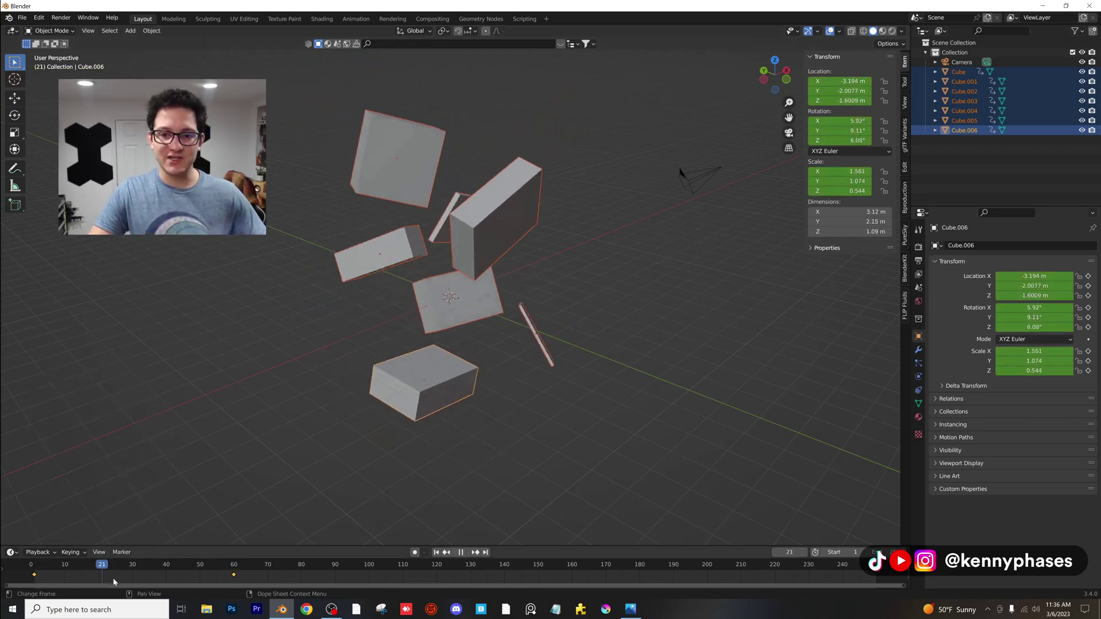
{"action": "left_click", "coordinate": [34, 579]}
{"action": "middle_click_drag", "start_coordinate": [477, 346], "coordinate": [438, 353]}
{"action": "key", "text": "space"}
{"action": "key", "text": "space"}
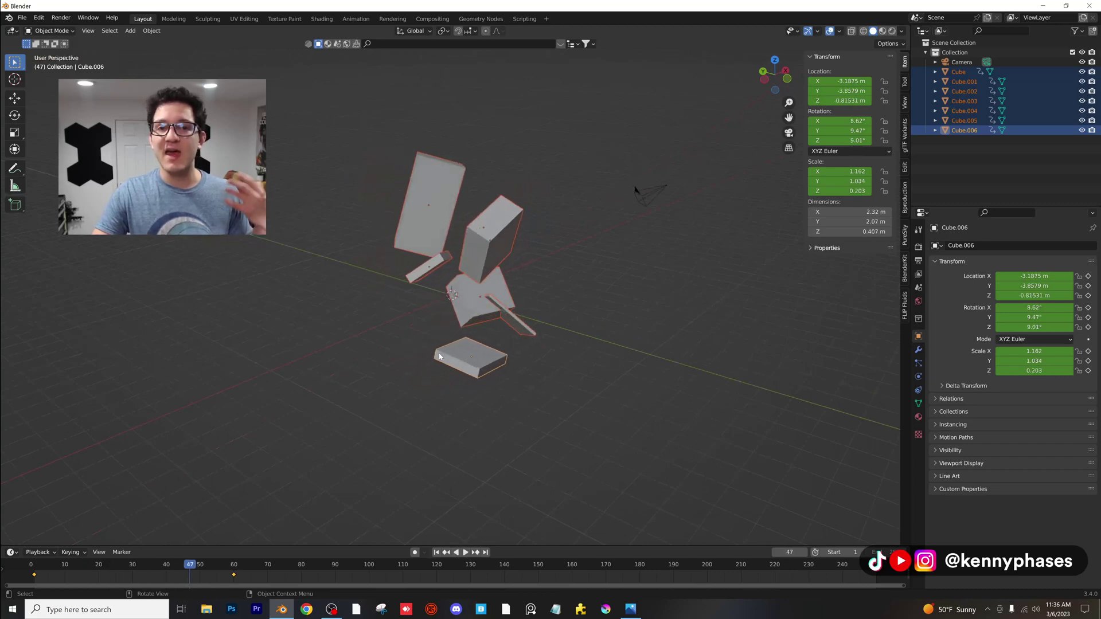
{"action": "left_click_drag", "start_coordinate": [200, 568], "coordinate": [238, 570]}
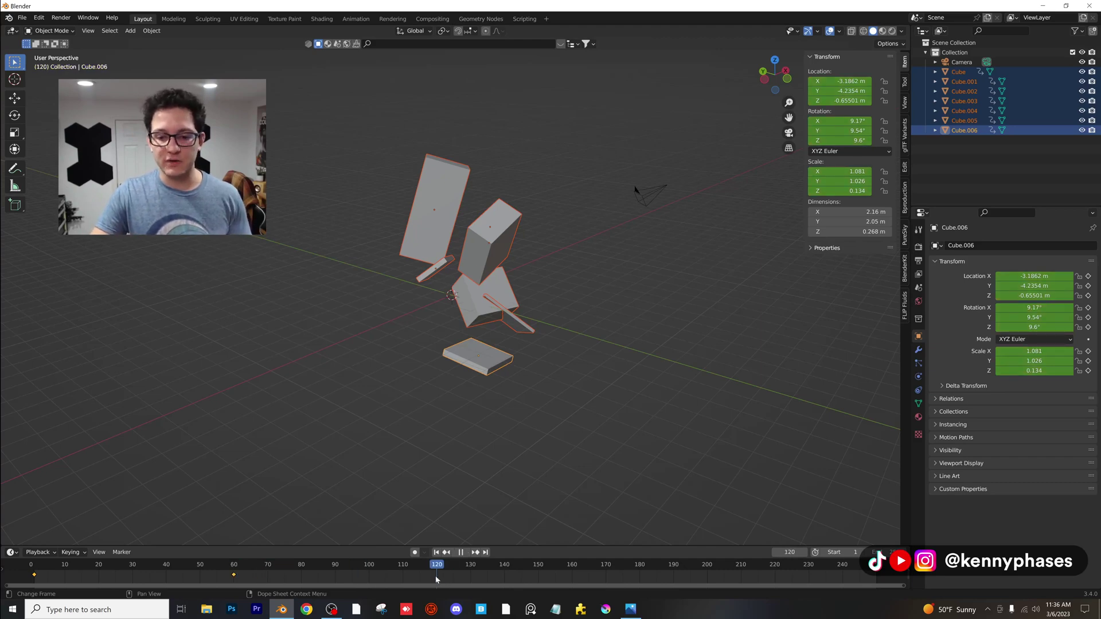
- At frame 120, randomize the cubes' location and scale with rotation randomizing off, and keyframe location, rotation and scale
{"action": "left_click", "coordinate": [150, 31]}
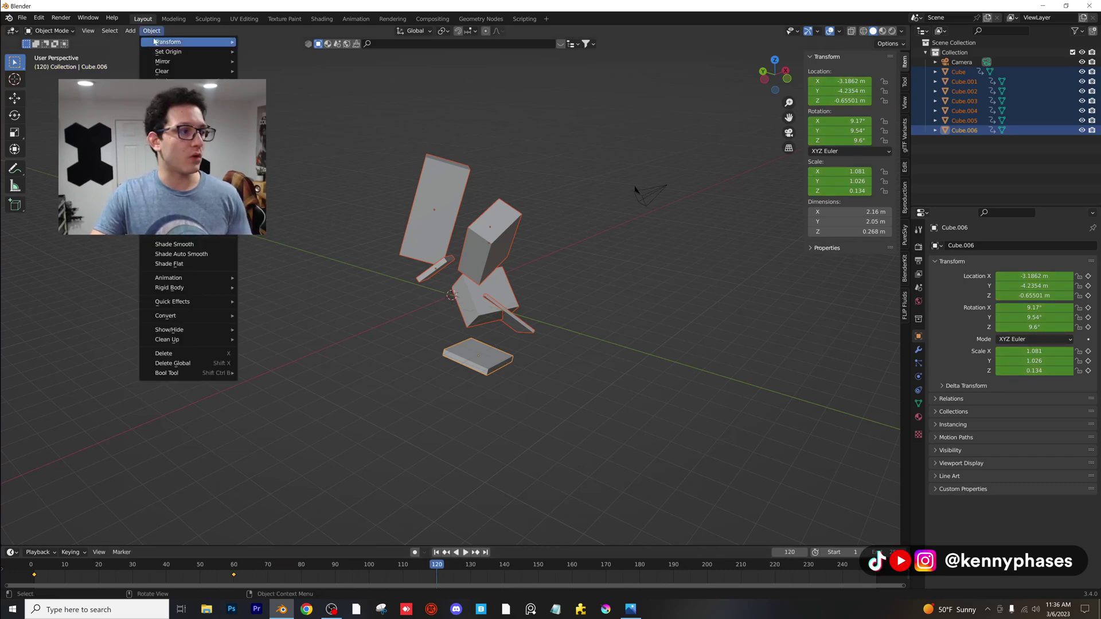
{"action": "mouse_move", "coordinate": [155, 41]}
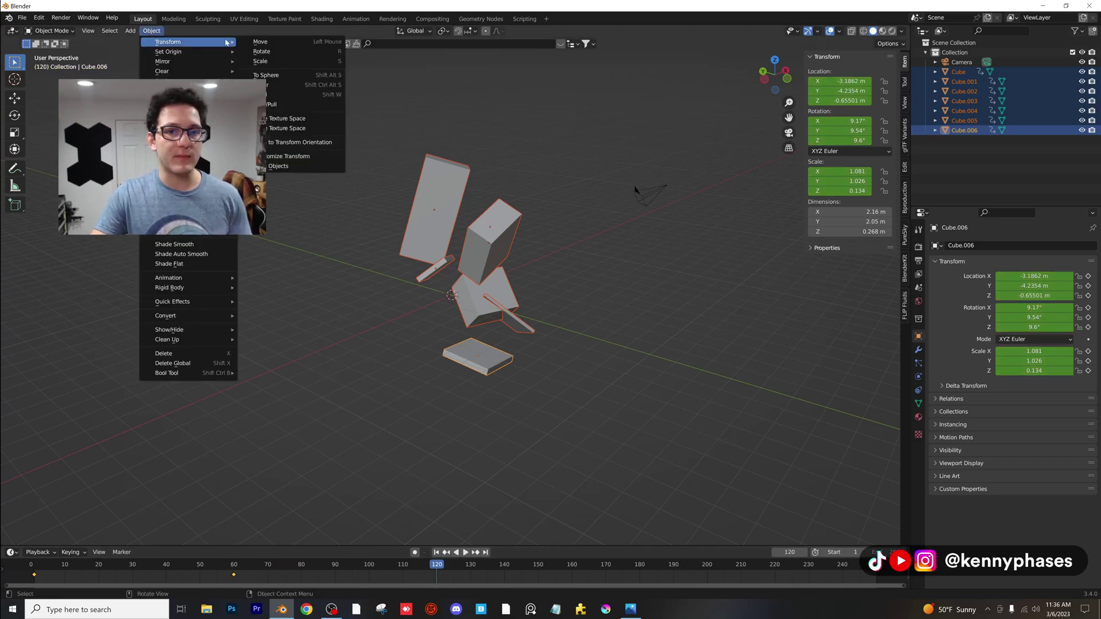
{"action": "left_click", "coordinate": [314, 157]}
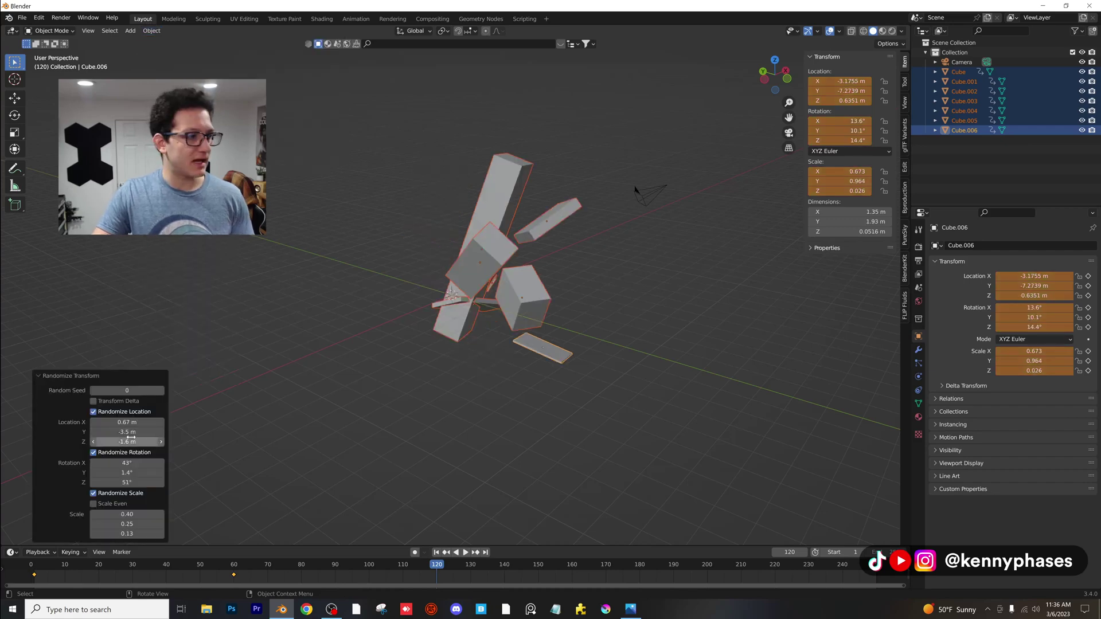
{"action": "left_click_drag", "start_coordinate": [132, 434], "coordinate": [65, 442]}
{"action": "left_click", "coordinate": [93, 452]}
{"action": "left_click_drag", "start_coordinate": [137, 510], "coordinate": [86, 510]}
{"action": "left_click_drag", "start_coordinate": [131, 483], "coordinate": [123, 483]}
{"action": "scroll", "coordinate": [532, 315], "scroll_direction": "down", "scroll_amount": 1}
{"action": "key", "text": "i"}
{"action": "left_click", "coordinate": [532, 315]}
- Scrub and play the animation across all three keyframes from different angles to examine the cubes' motion
{"action": "left_click_drag", "start_coordinate": [440, 565], "coordinate": [386, 545]}
{"action": "scroll", "coordinate": [481, 338], "scroll_direction": "down", "scroll_amount": 3}
{"action": "middle_click_drag", "start_coordinate": [481, 335], "coordinate": [592, 325]}
{"action": "scroll", "coordinate": [532, 343], "scroll_direction": "up", "scroll_amount": 3}
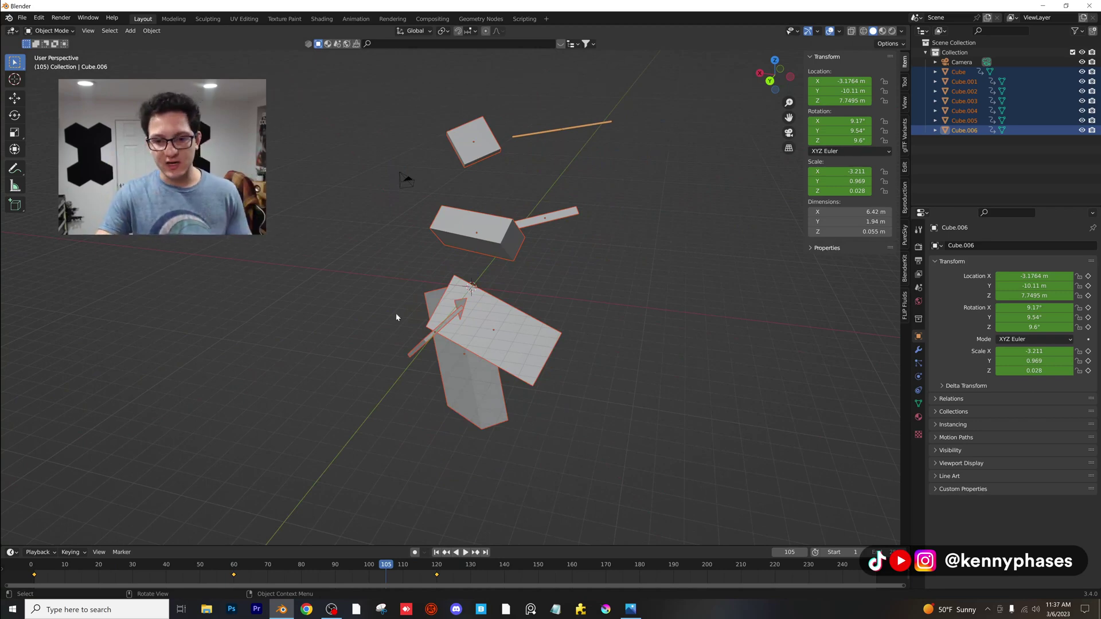
{"action": "scroll", "coordinate": [469, 368], "scroll_direction": "up", "scroll_amount": 1}
{"action": "left_click_drag", "start_coordinate": [377, 568], "coordinate": [411, 575]}
{"action": "middle_click_drag", "start_coordinate": [395, 402], "coordinate": [390, 335]}
{"action": "key", "text": "space"}
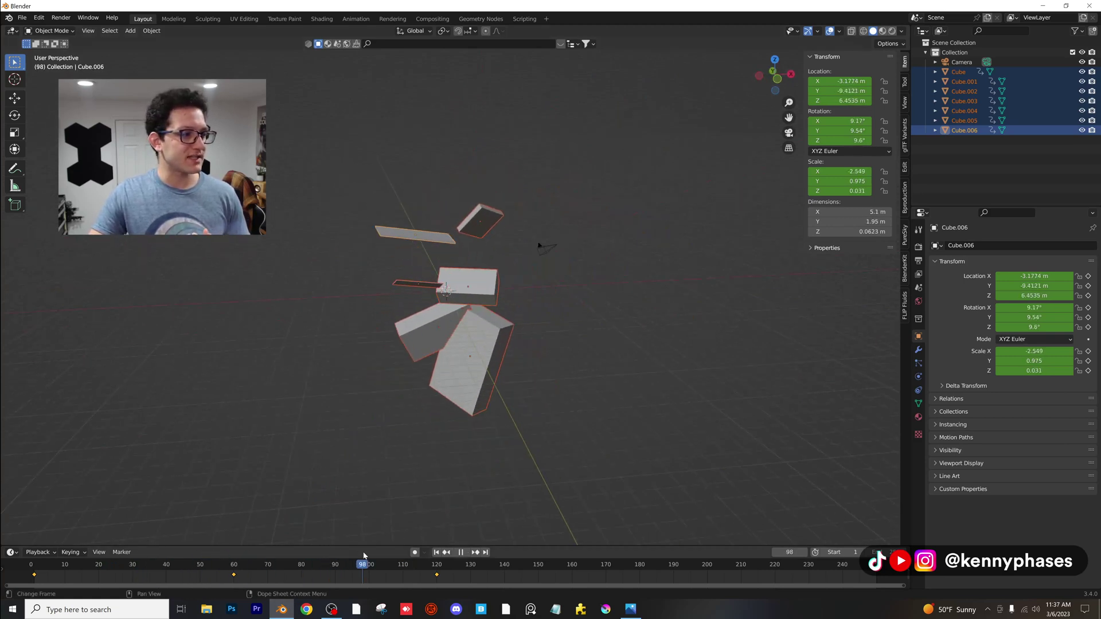
{"action": "left_click", "coordinate": [84, 572]}
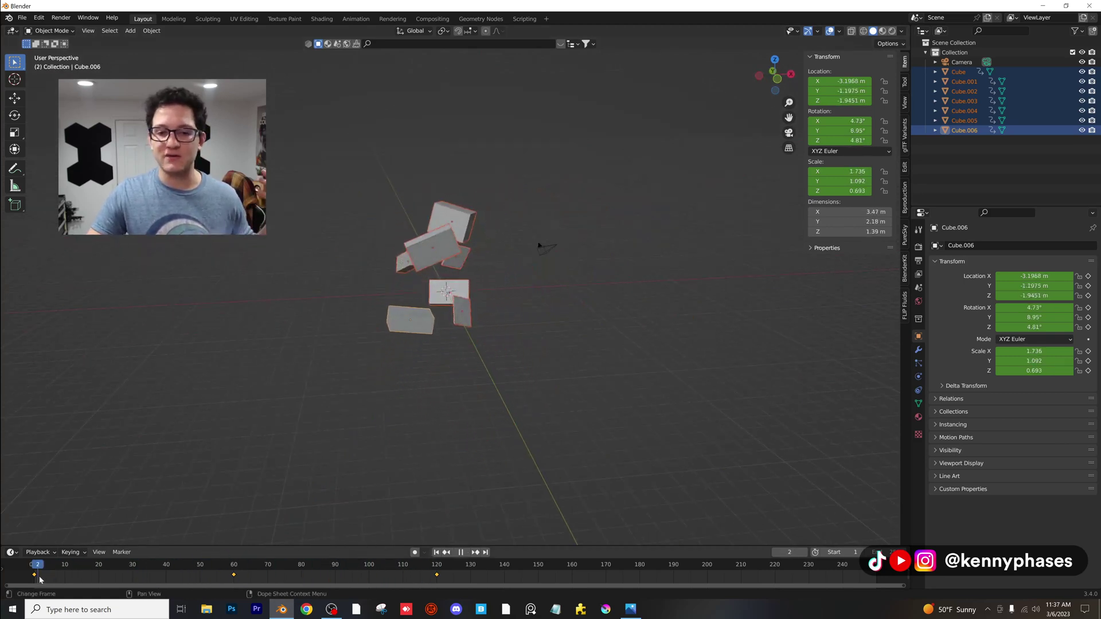
{"action": "left_click_drag", "start_coordinate": [43, 573], "coordinate": [220, 574]}
{"action": "key", "text": "space"}
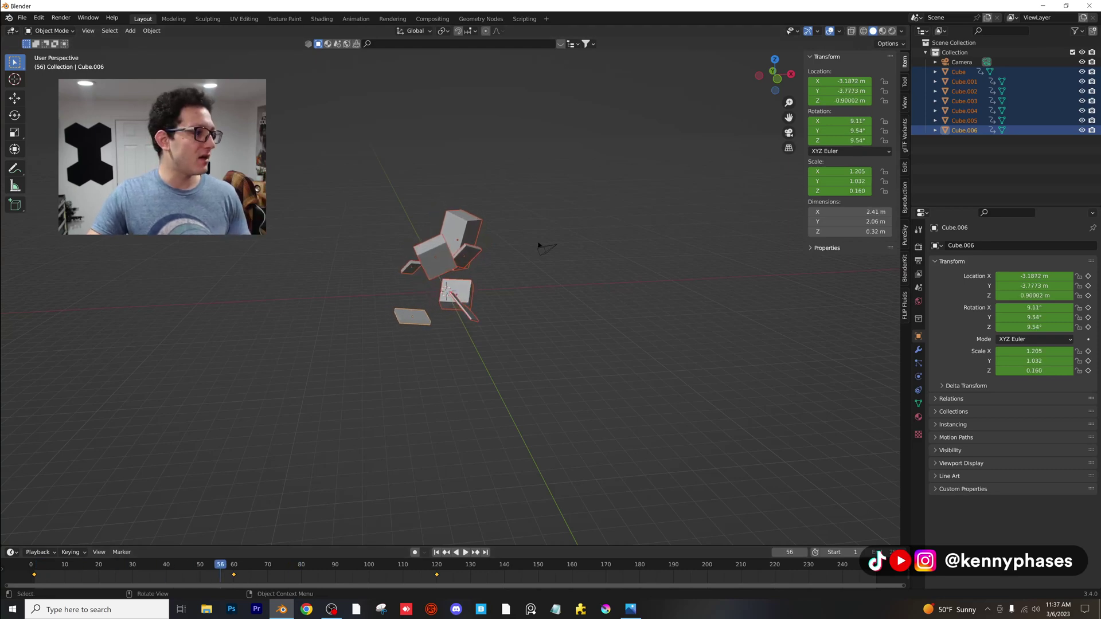
- Start Randomize Transform on the seven selected cubes at frame 56
{"action": "left_click", "coordinate": [151, 31]}
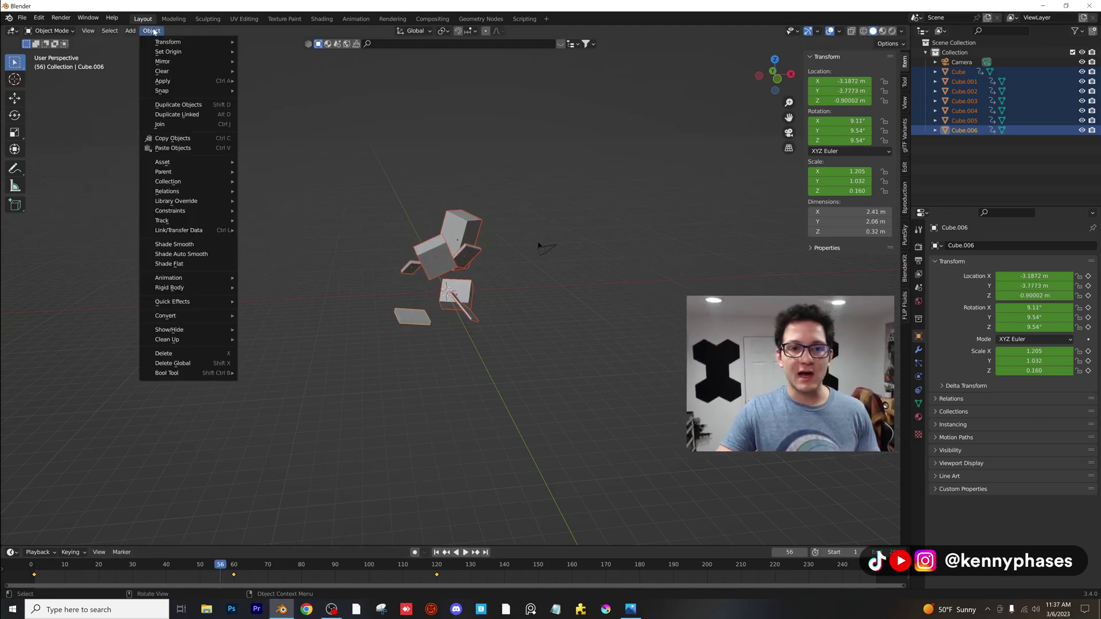
{"action": "mouse_move", "coordinate": [177, 45]}
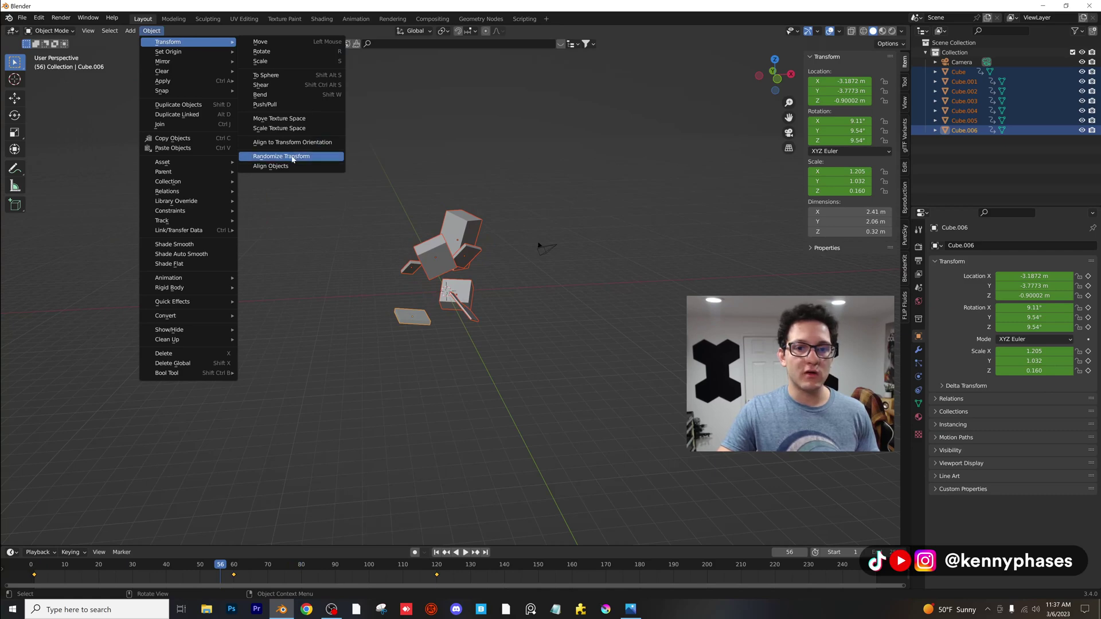